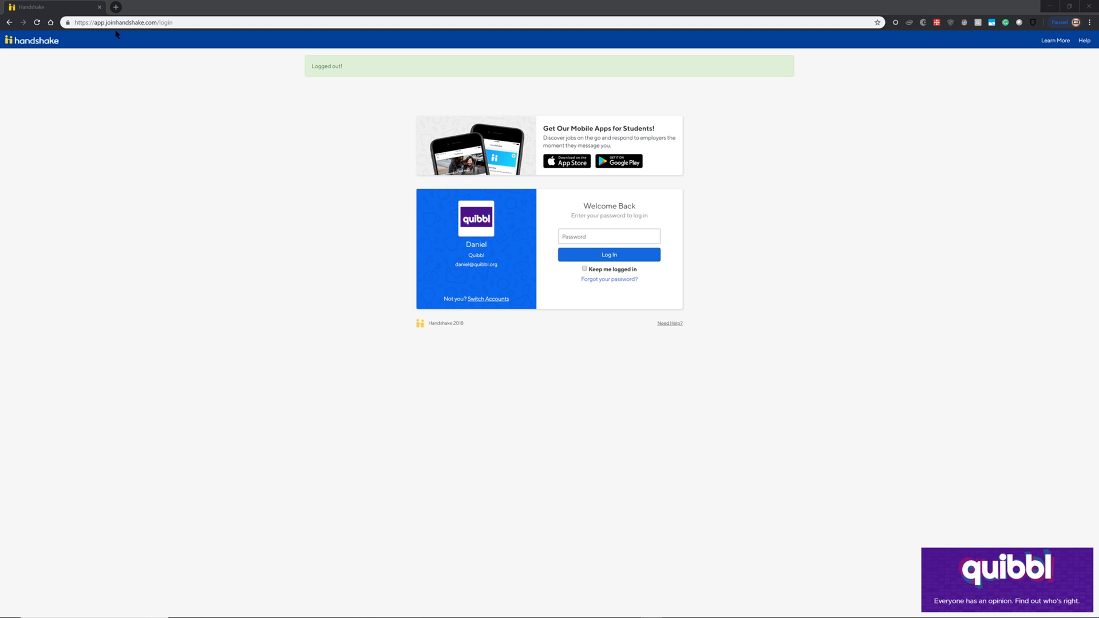
- Log in to the employer account by entering the account password
{"action": "left_click", "coordinate": [175, 24]}
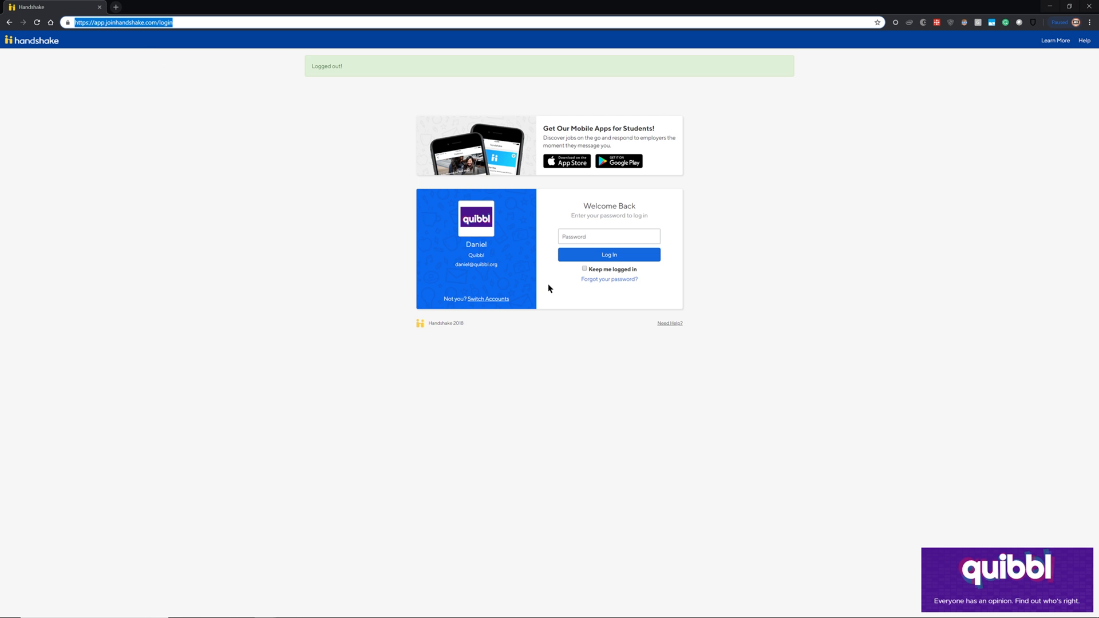
{"action": "left_click", "coordinate": [501, 267]}
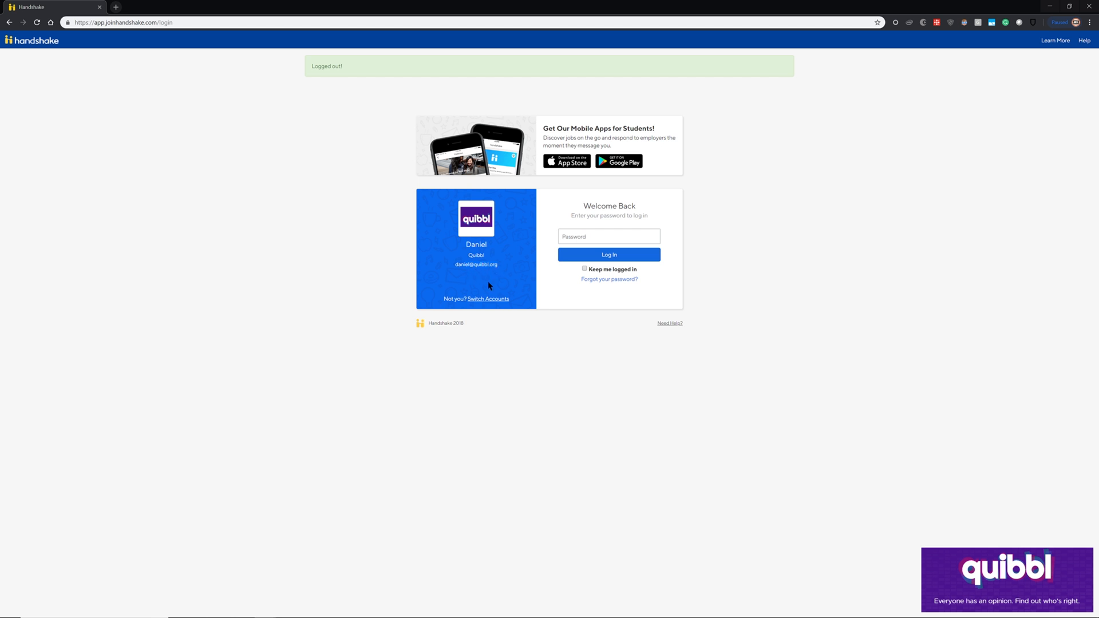
{"action": "left_click", "coordinate": [567, 233]}
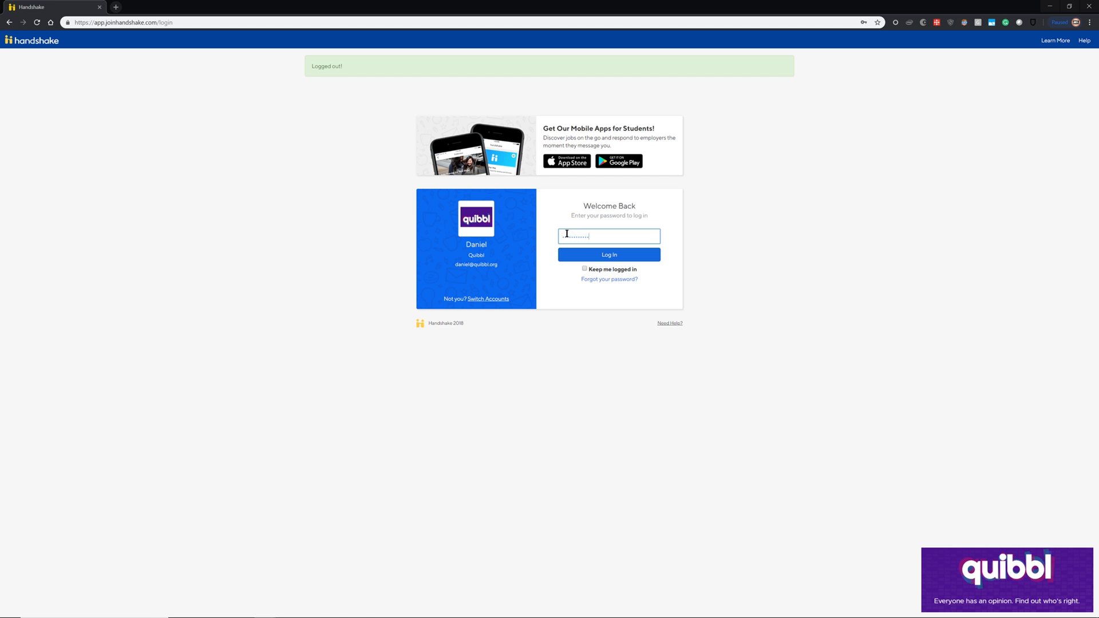
{"action": "key", "text": "Return"}
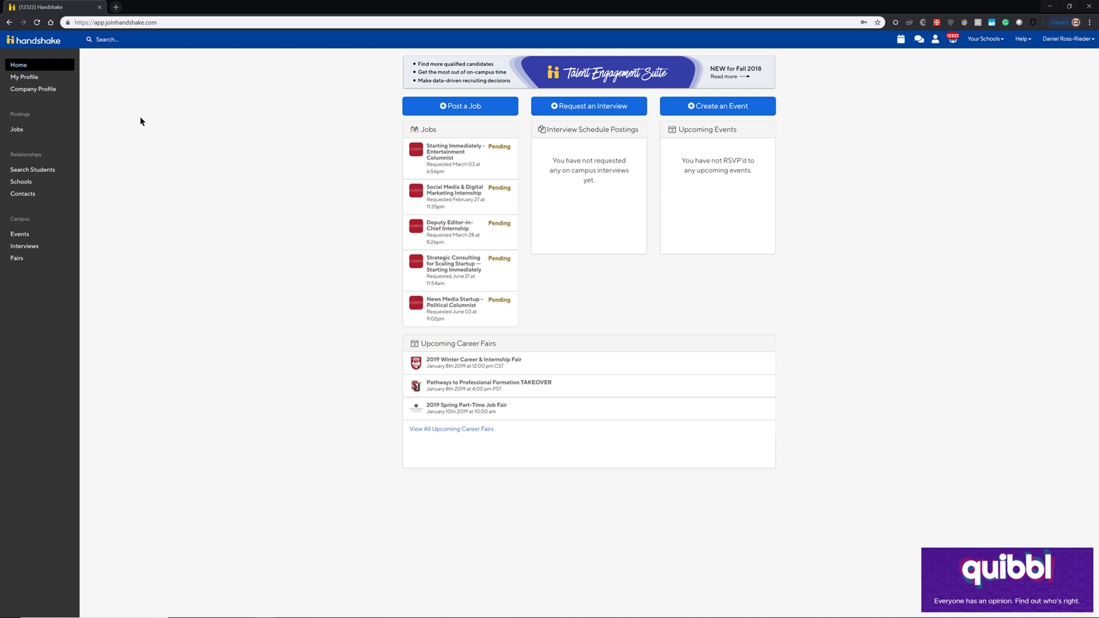
- Search the job postings for "political columnist" and show postings of all statuses
{"action": "left_click", "coordinate": [21, 127]}
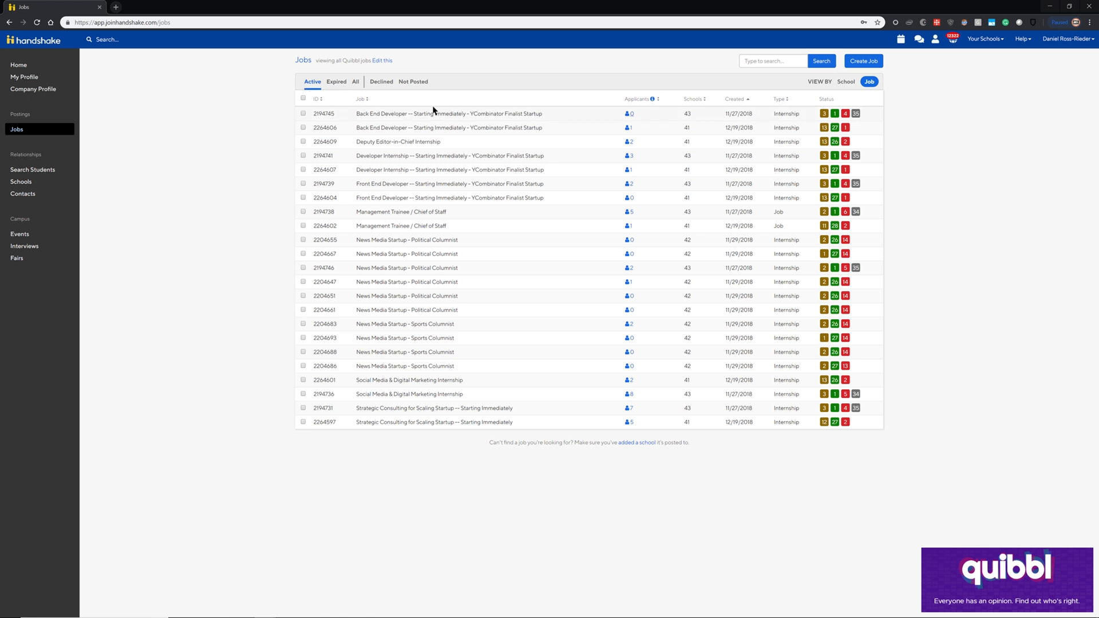
{"action": "left_click", "coordinate": [787, 60]}
{"action": "type", "text": "polit"}
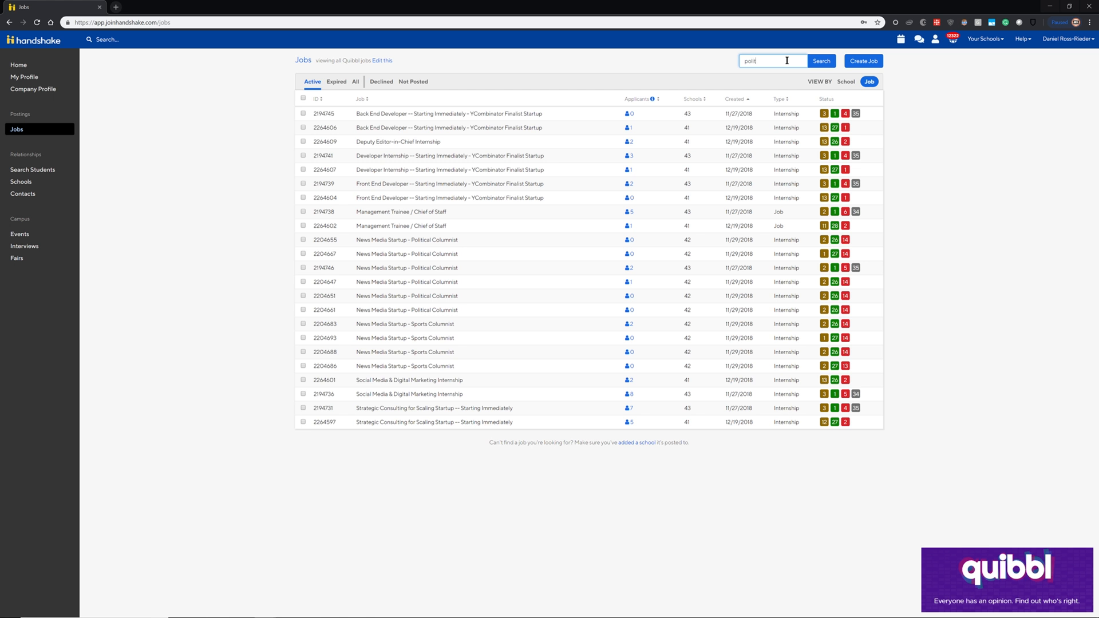
{"action": "type", "text": "ical columnist"}
{"action": "key", "text": "Return"}
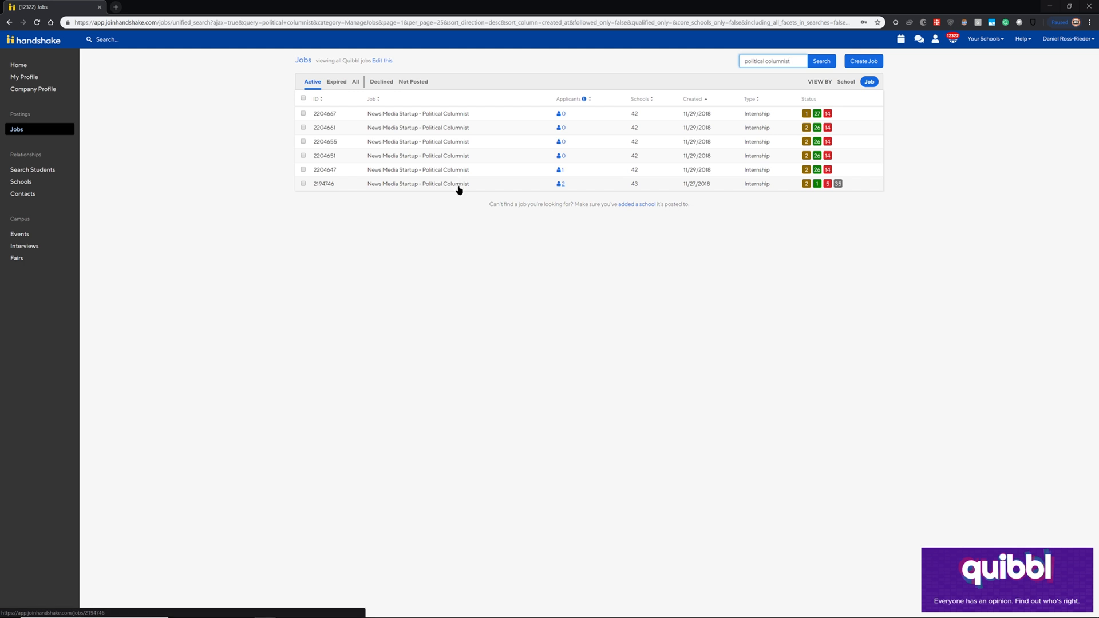
{"action": "left_click", "coordinate": [356, 82]}
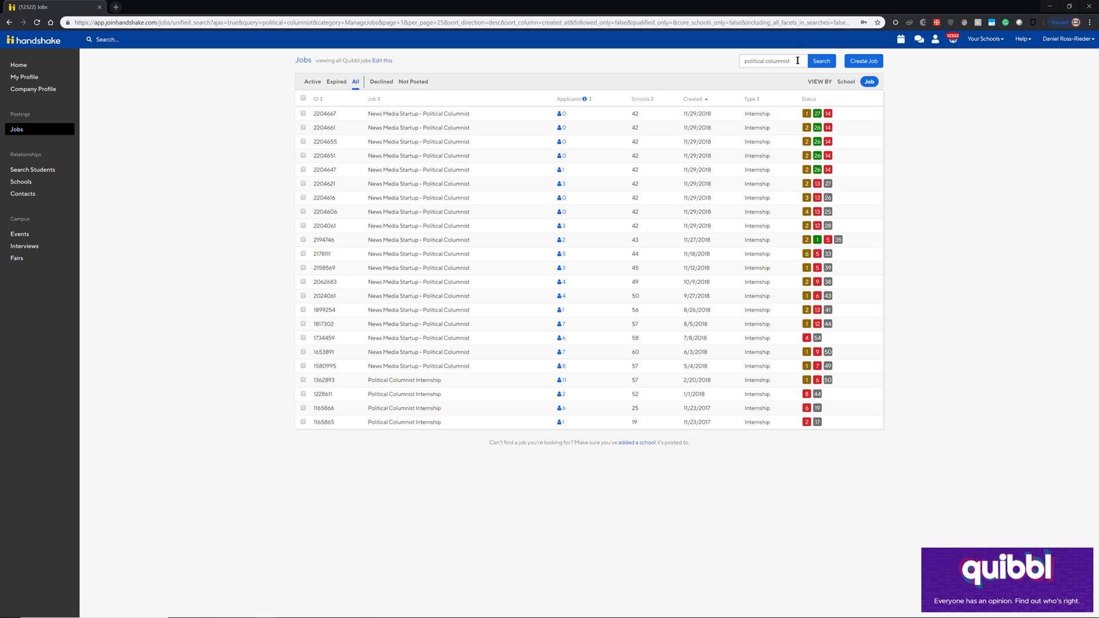
{"action": "left_click_drag", "start_coordinate": [798, 60], "coordinate": [742, 59]}
{"action": "left_click", "coordinate": [687, 80]}
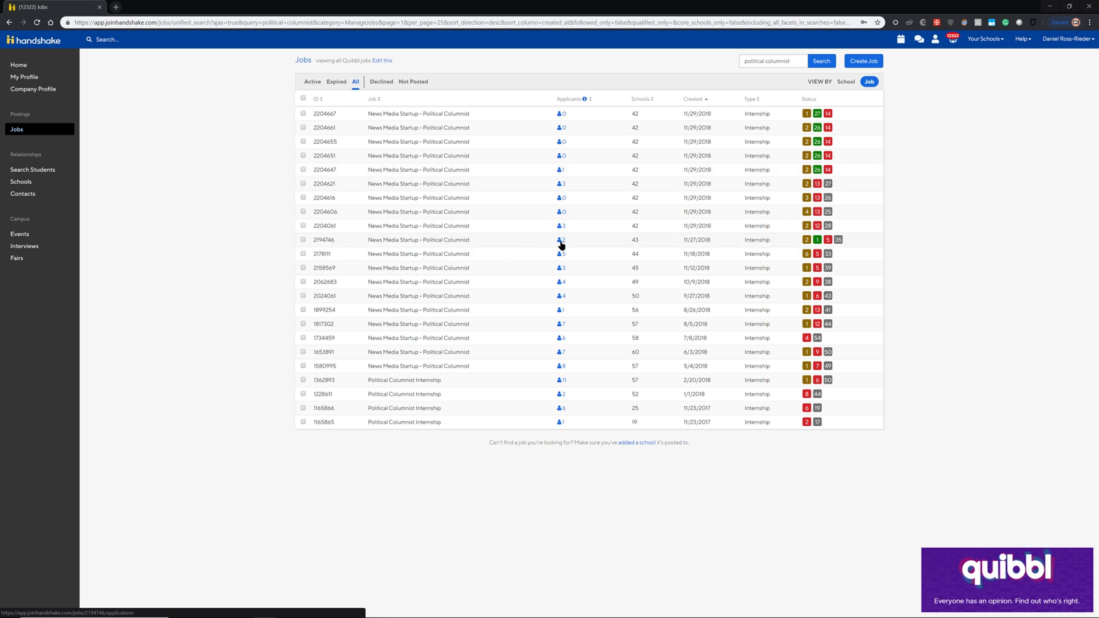
- Open the Boston University applicant from the applicants of the Political Columnist posting created 11/27/2018
{"action": "left_click", "coordinate": [458, 241]}
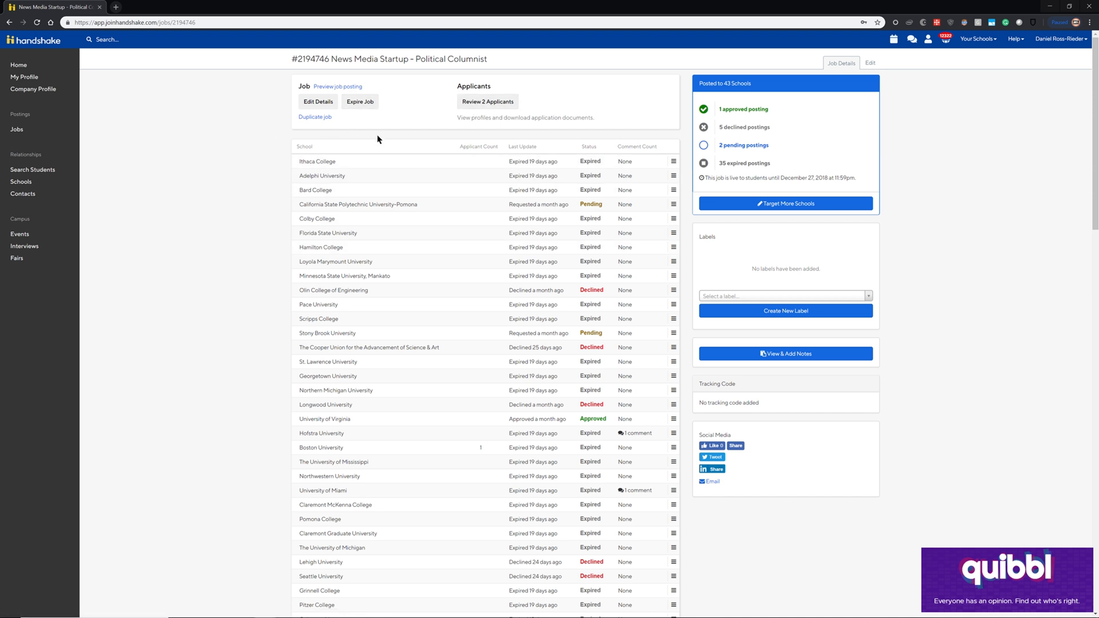
{"action": "left_click", "coordinate": [482, 103]}
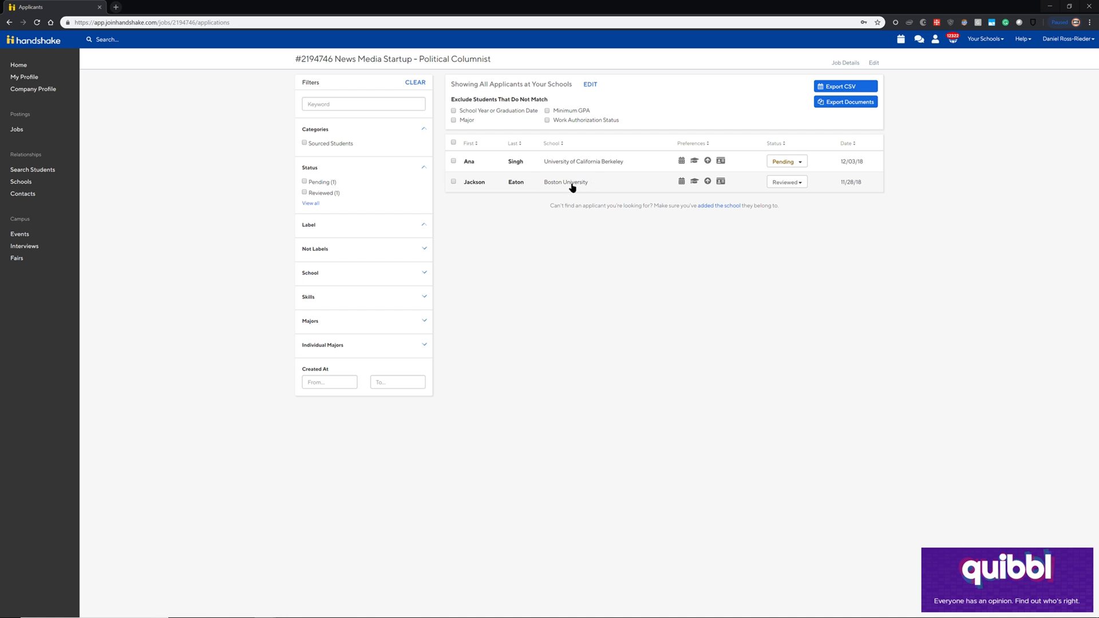
{"action": "left_click", "coordinate": [572, 188]}
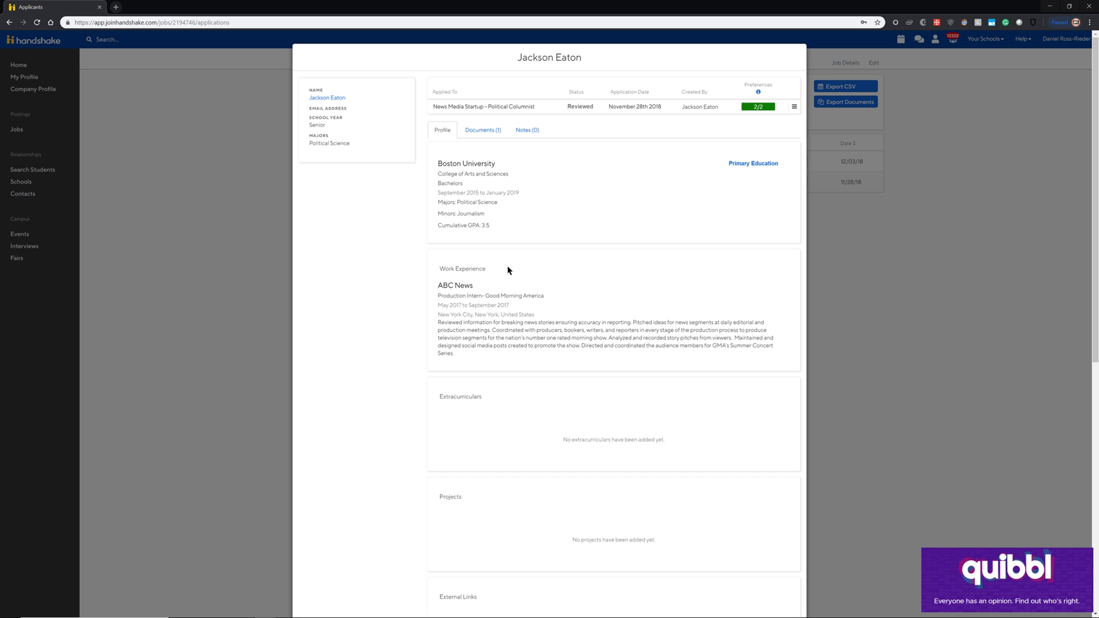
- Review the applicant's resume and full profile, including organizations and skills, and close the applicant view
{"action": "left_click", "coordinate": [481, 130]}
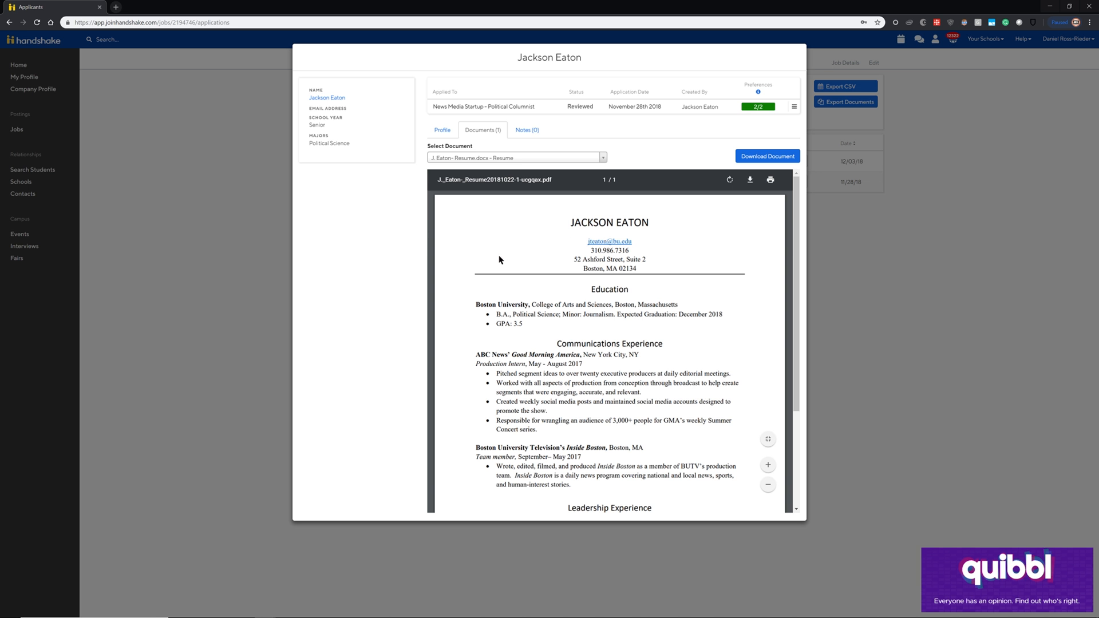
{"action": "left_click", "coordinate": [443, 130]}
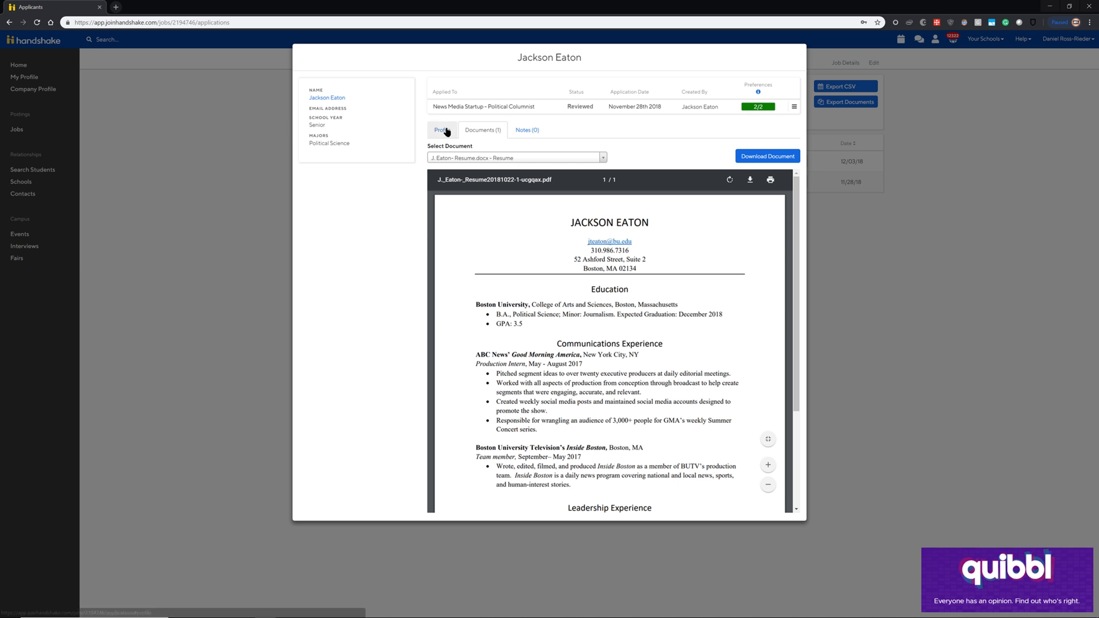
{"action": "scroll", "coordinate": [516, 360], "scroll_direction": "down", "scroll_amount": 8}
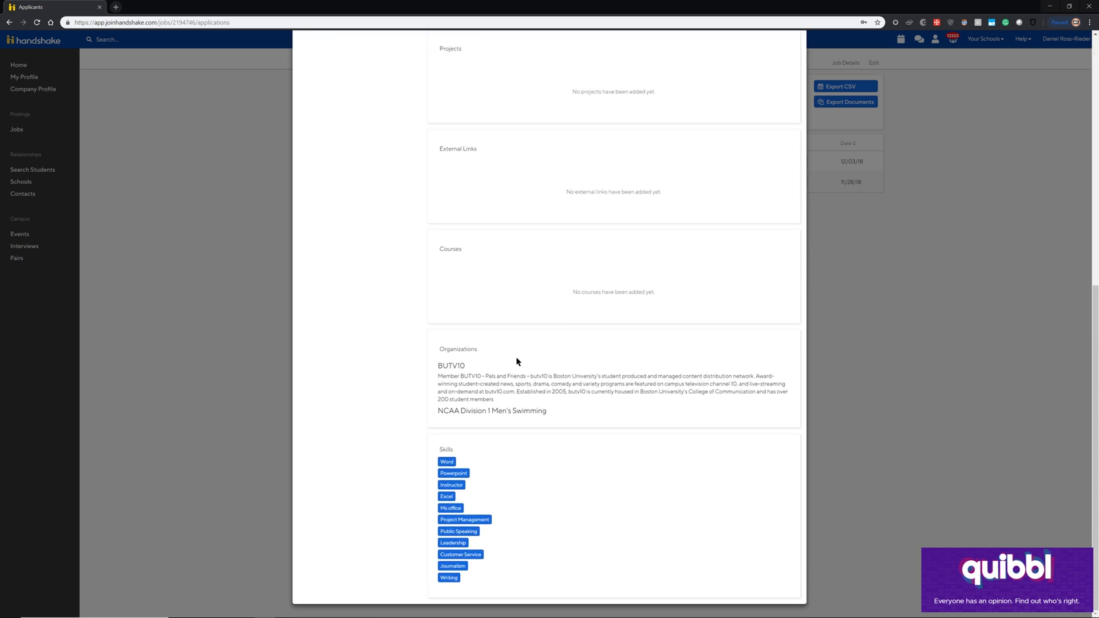
{"action": "scroll", "coordinate": [516, 361], "scroll_direction": "up", "scroll_amount": 6}
{"action": "scroll", "coordinate": [517, 361], "scroll_direction": "up", "scroll_amount": 2}
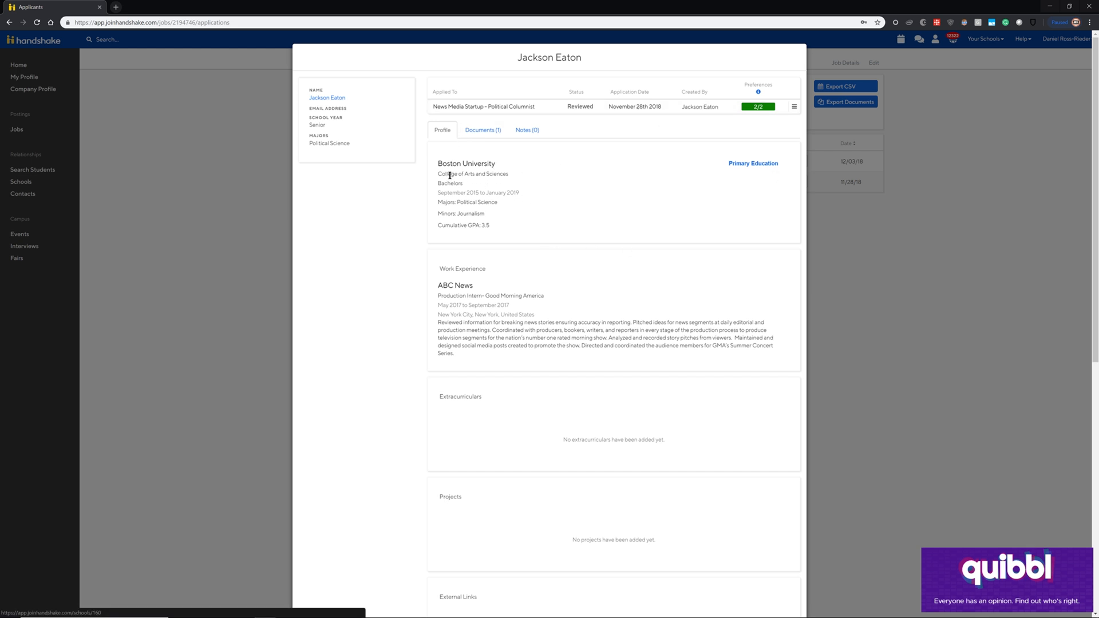
{"action": "left_click", "coordinate": [897, 239]}
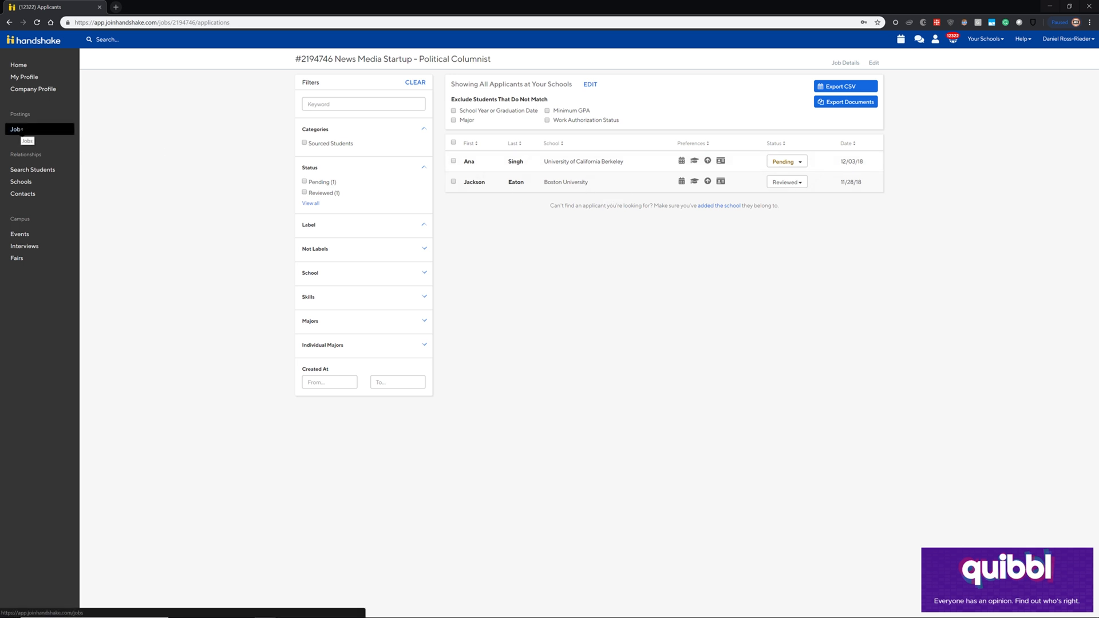
- Return to the list of all jobs and search it for "political columnist"
{"action": "left_click", "coordinate": [21, 129]}
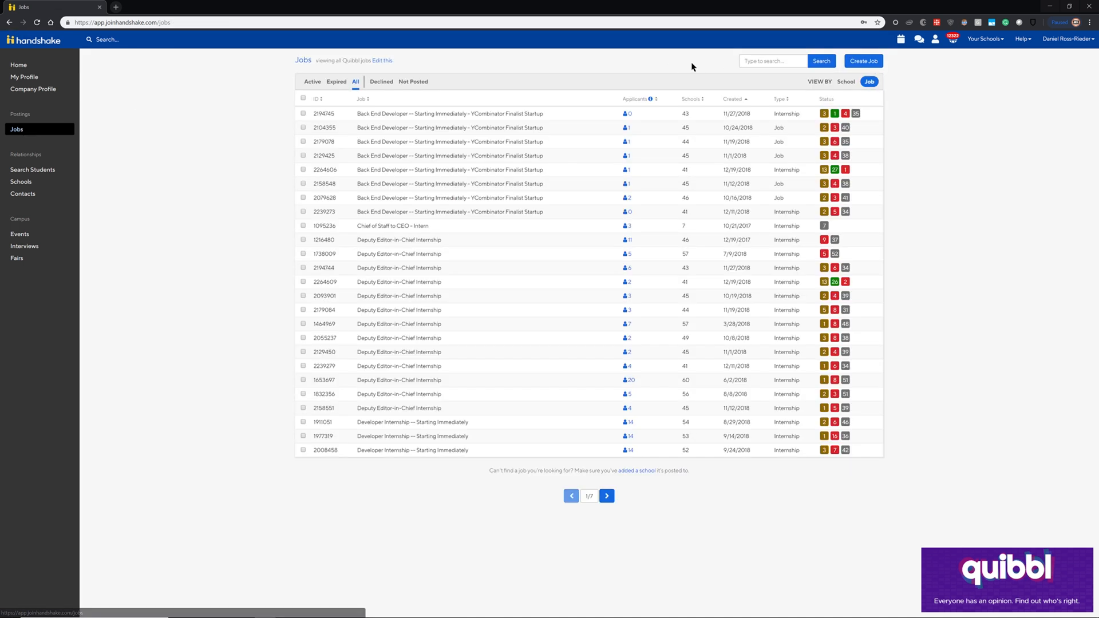
{"action": "left_click", "coordinate": [752, 60]}
{"action": "type", "text": "political column"}
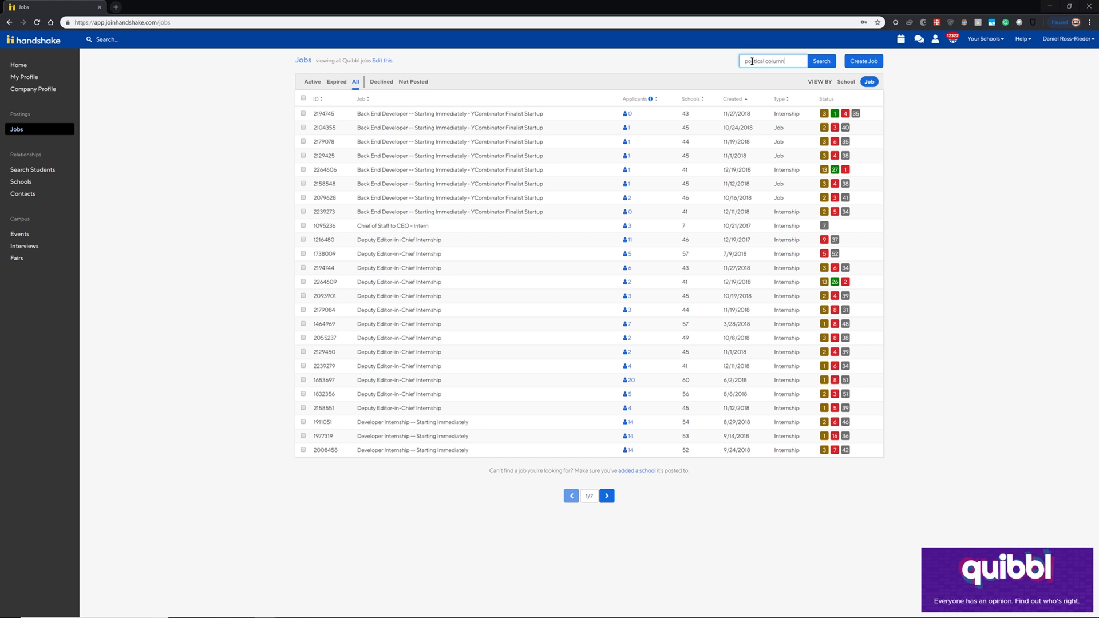
{"action": "type", "text": "ist"}
{"action": "key", "text": "Return"}
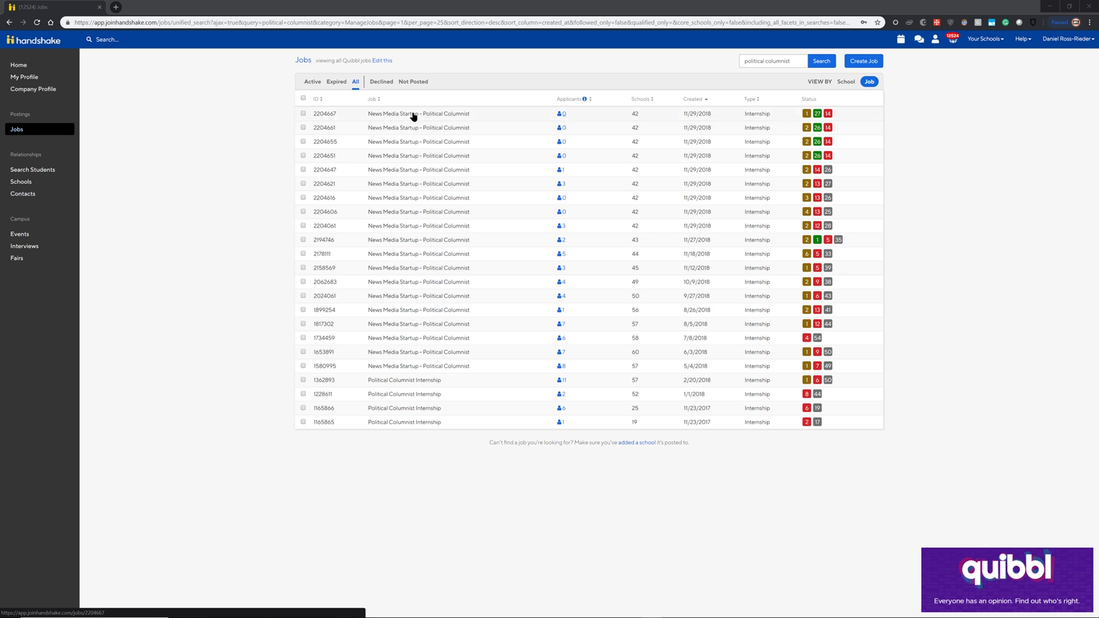
- Duplicate the topmost News Media Startup - Political Columnist posting and advance to its Schools stage with the existing settings
{"action": "left_click", "coordinate": [361, 119]}
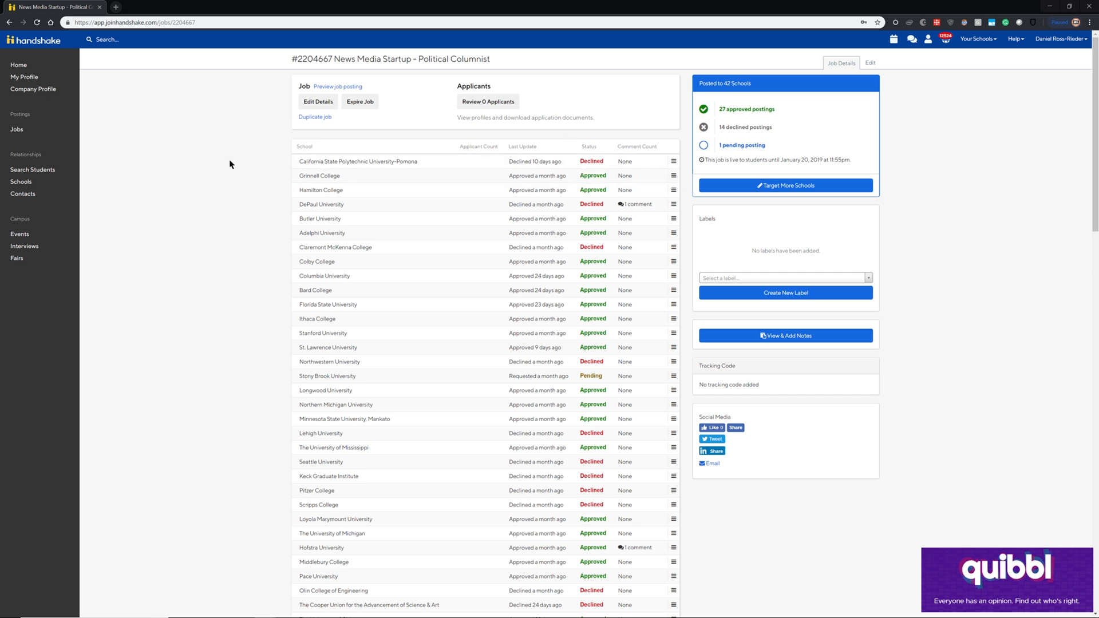
{"action": "left_click", "coordinate": [305, 118]}
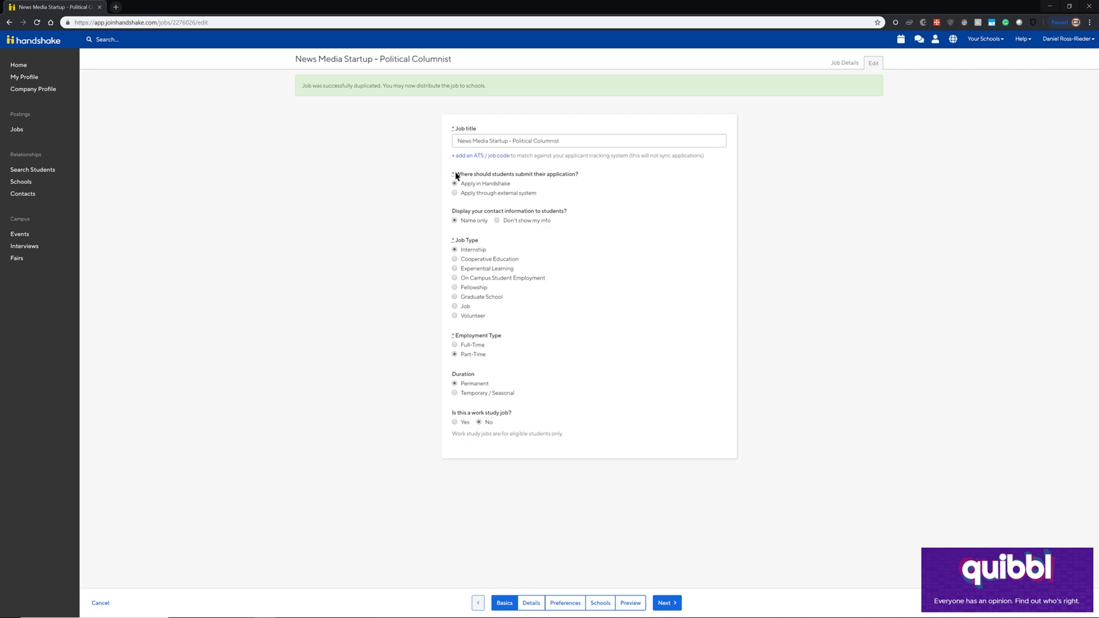
{"action": "left_click", "coordinate": [666, 604]}
{"action": "left_click", "coordinate": [666, 605]}
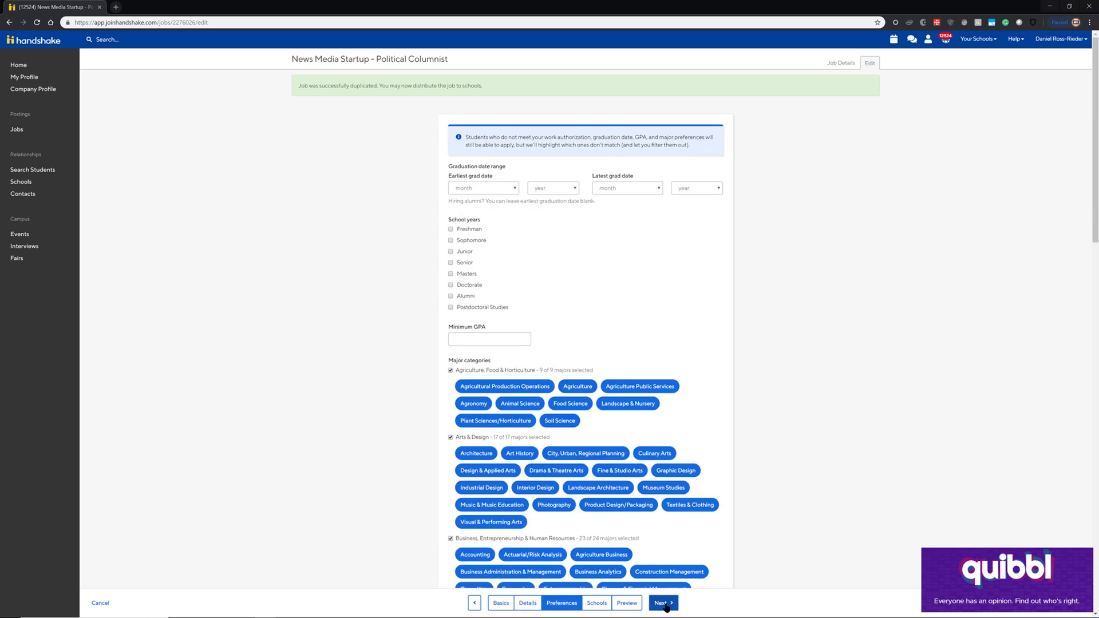
{"action": "left_click", "coordinate": [666, 605]}
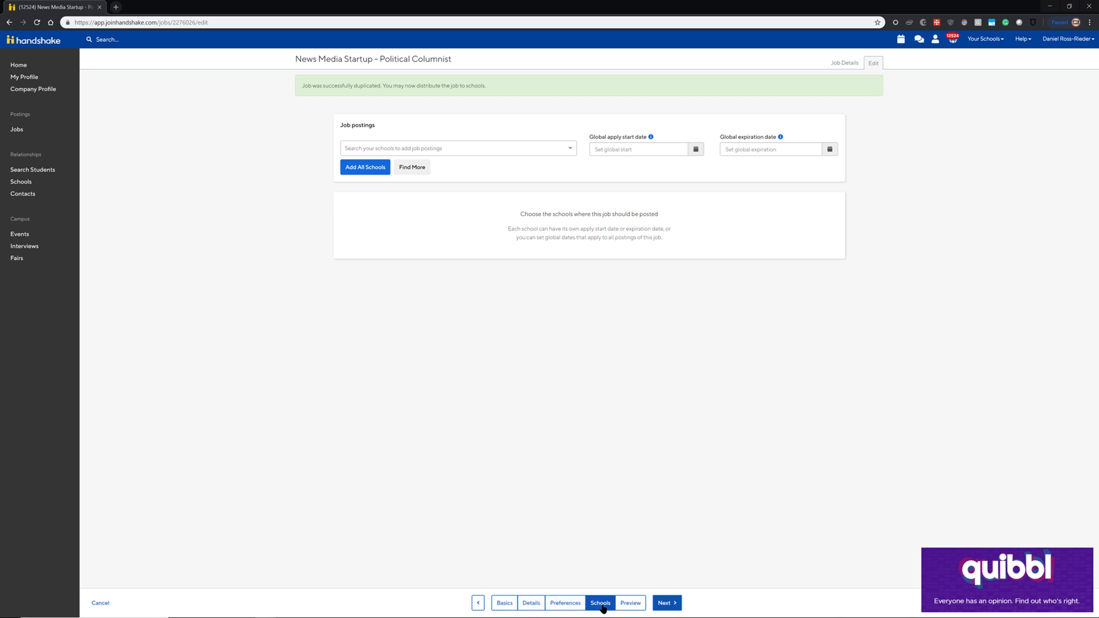
- Set the duplicated job's global apply start date to March 4, 2019 at 12:00 am
{"action": "left_click", "coordinate": [697, 151]}
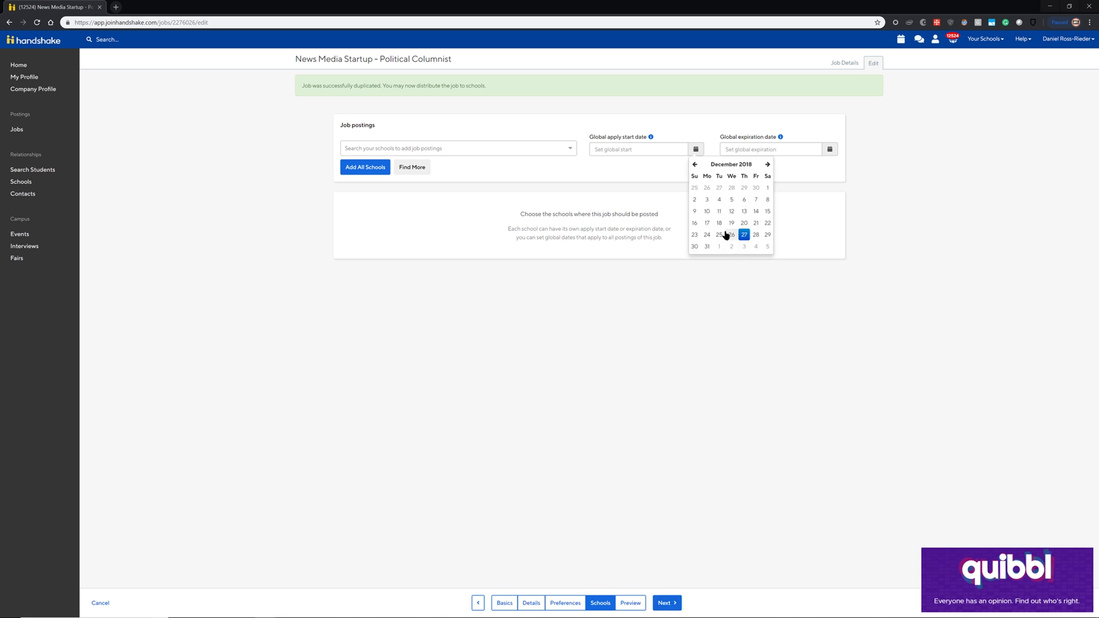
{"action": "mouse_move", "coordinate": [647, 138]}
{"action": "left_click", "coordinate": [768, 165]}
{"action": "left_click", "coordinate": [768, 165]}
{"action": "left_click", "coordinate": [768, 165]}
{"action": "left_click", "coordinate": [707, 201]}
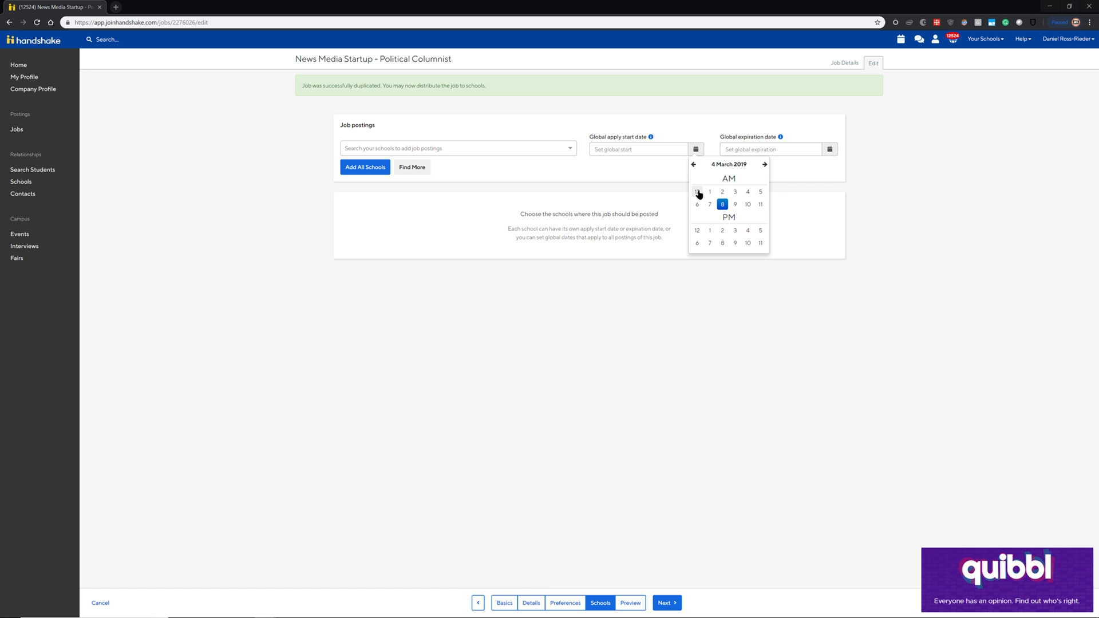
{"action": "left_click", "coordinate": [697, 192]}
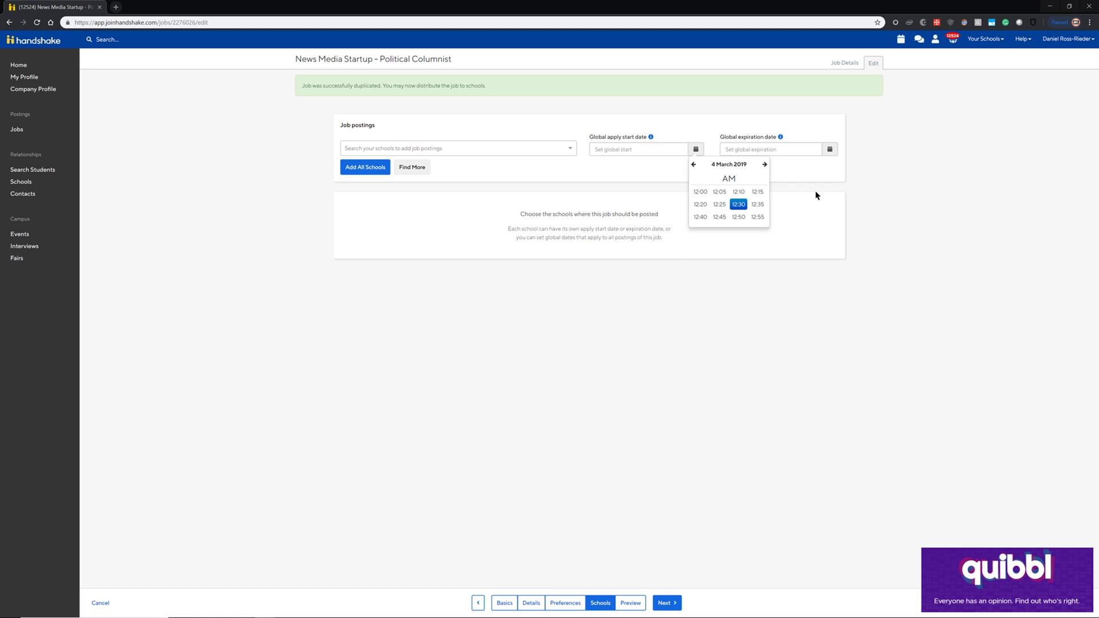
{"action": "left_click", "coordinate": [699, 193]}
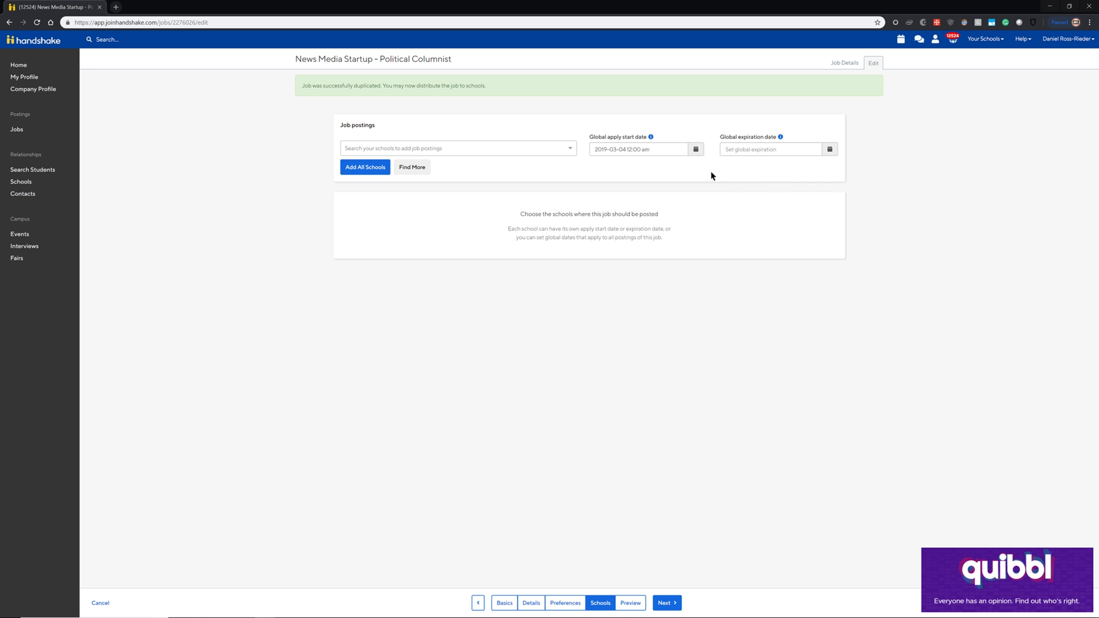
- Set the duplicated job's global expiration date to March 10, 2019 at 11:55 pm
{"action": "left_click", "coordinate": [829, 150]}
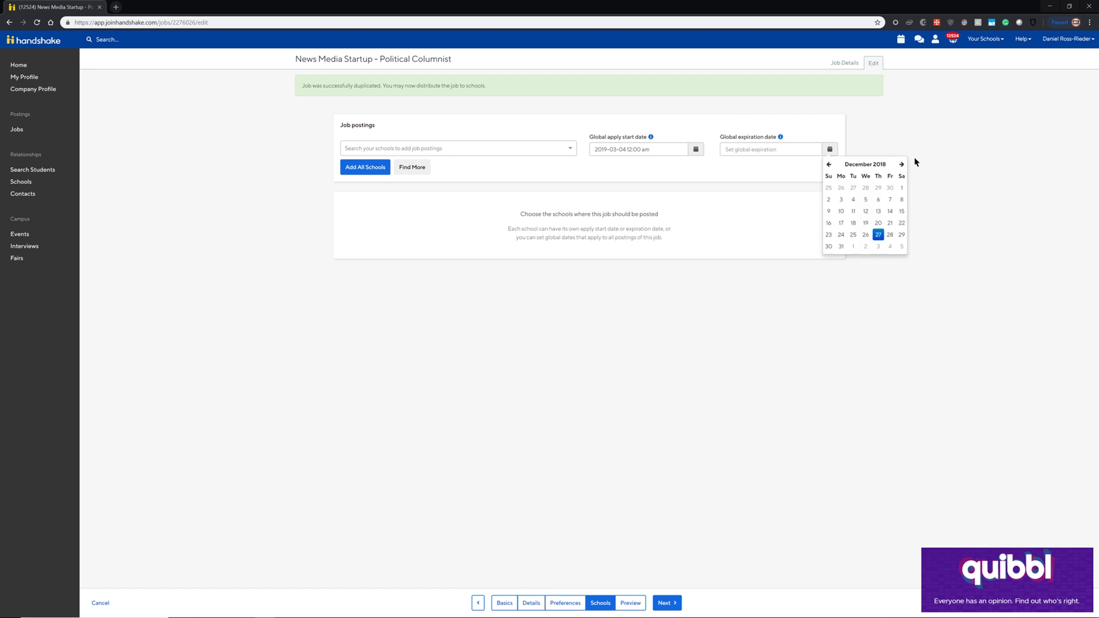
{"action": "left_click", "coordinate": [901, 164]}
{"action": "left_click", "coordinate": [901, 164]}
{"action": "left_click", "coordinate": [900, 165]}
{"action": "left_click", "coordinate": [830, 212]}
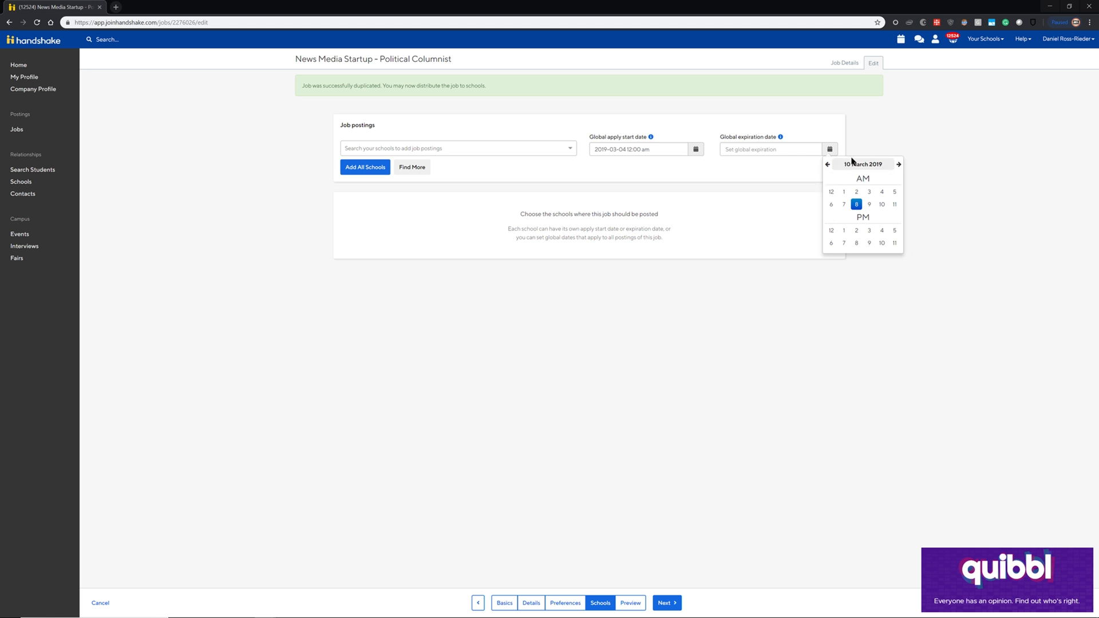
{"action": "left_click", "coordinate": [894, 244]}
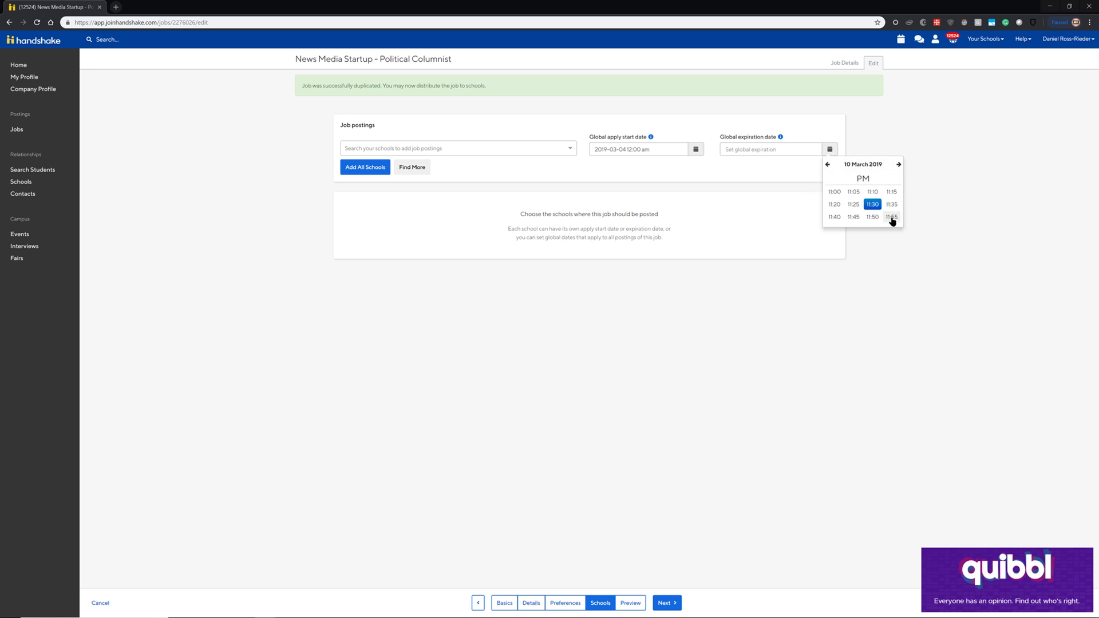
{"action": "left_click", "coordinate": [892, 217]}
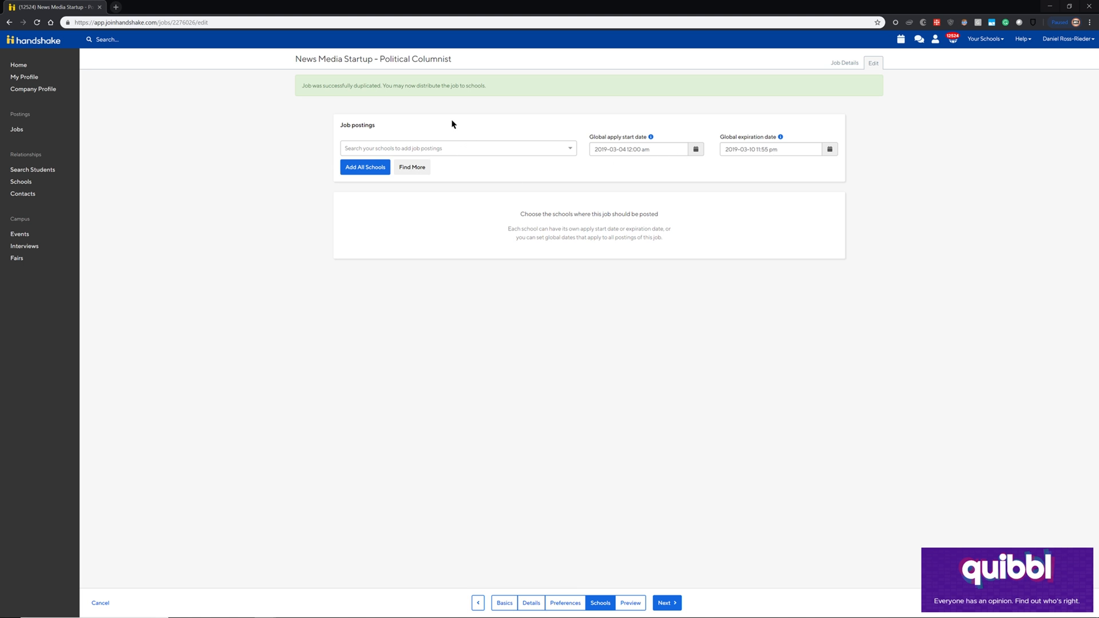
- Leave the duplicated job without saving its changes and search the jobs list for "political columnist"
{"action": "left_click", "coordinate": [17, 129]}
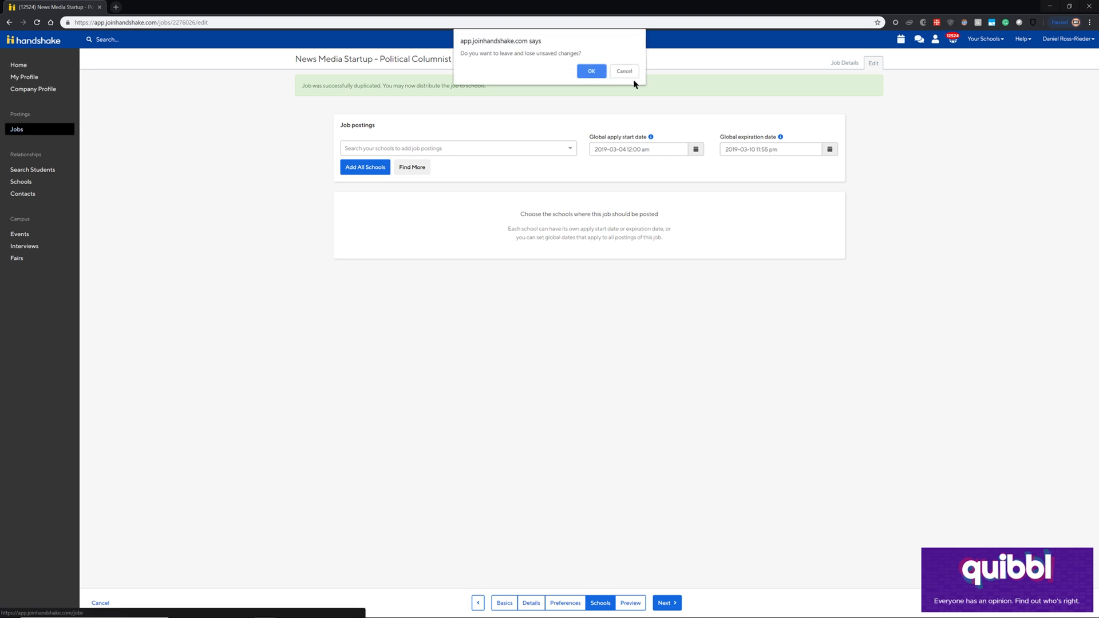
{"action": "left_click", "coordinate": [592, 71]}
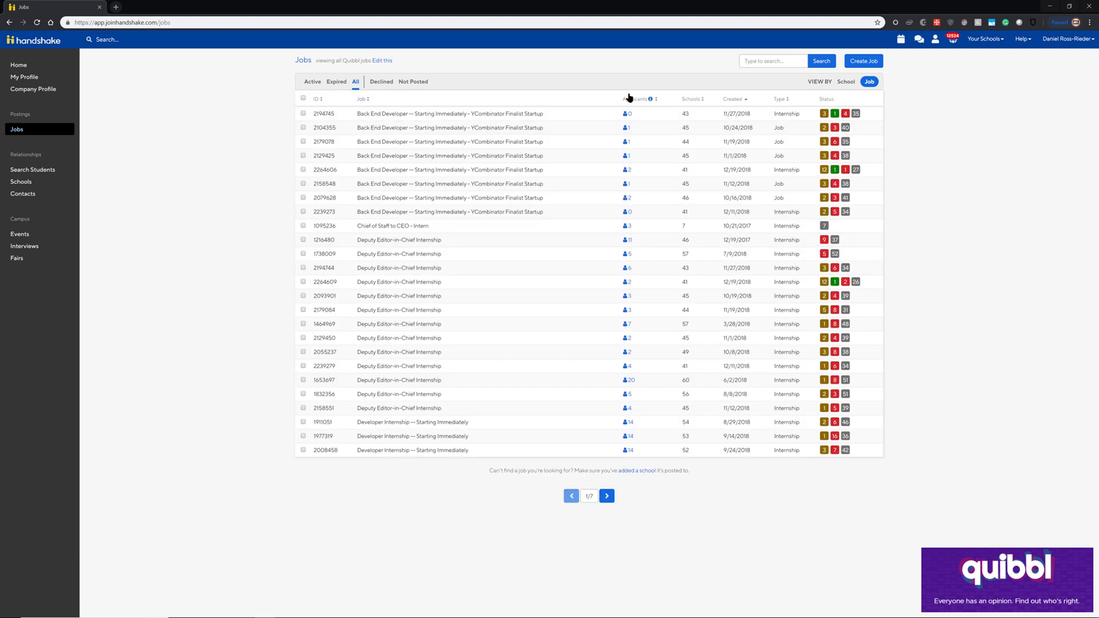
{"action": "left_click", "coordinate": [770, 60]}
{"action": "type", "text": "political columnist"}
{"action": "key", "text": "Return"}
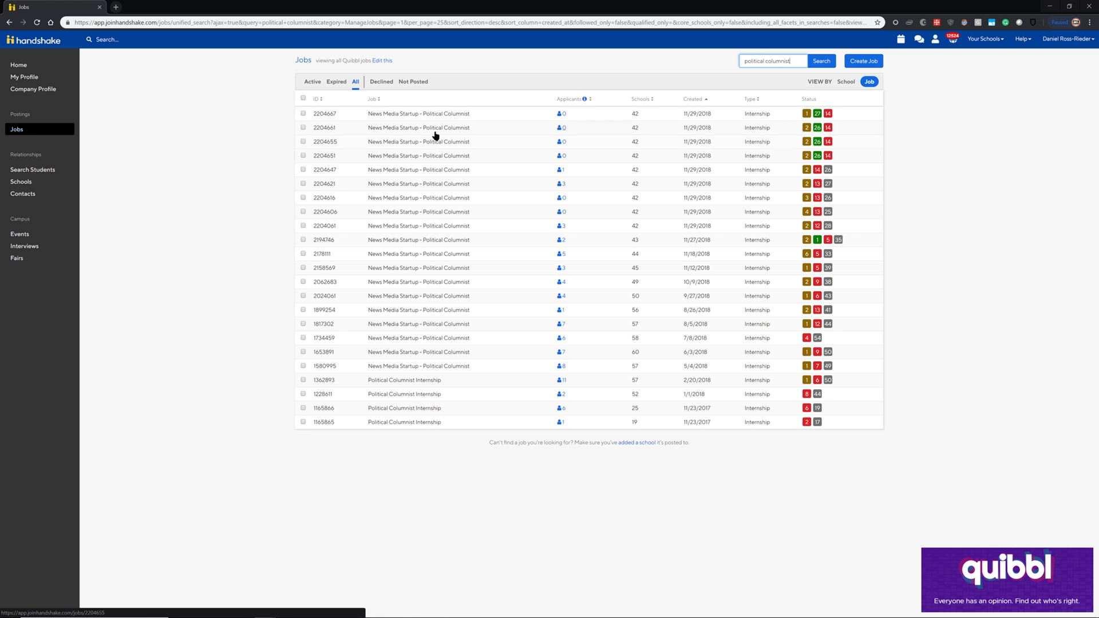
- Open the two topmost News Media Startup - Political Columnist postings in separate tabs and highlight the newest one's live-until date and job ID
{"action": "left_click", "coordinate": [438, 119], "text": "ctrl"}
{"action": "left_click", "coordinate": [438, 128], "text": "ctrl"}
{"action": "left_click", "coordinate": [246, 7]}
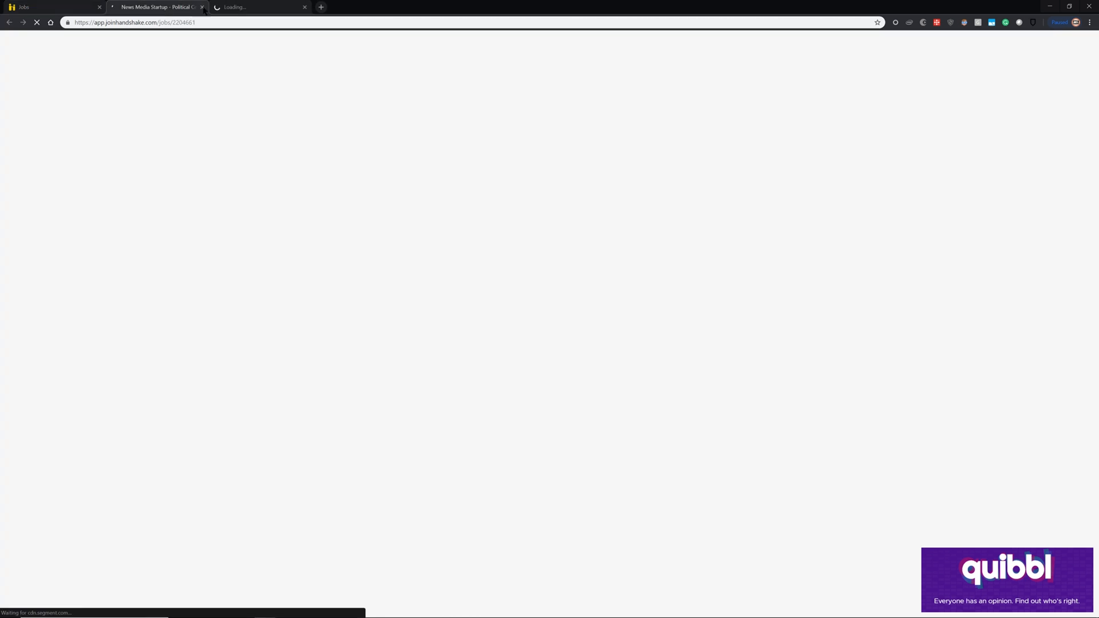
{"action": "left_click", "coordinate": [235, 7]}
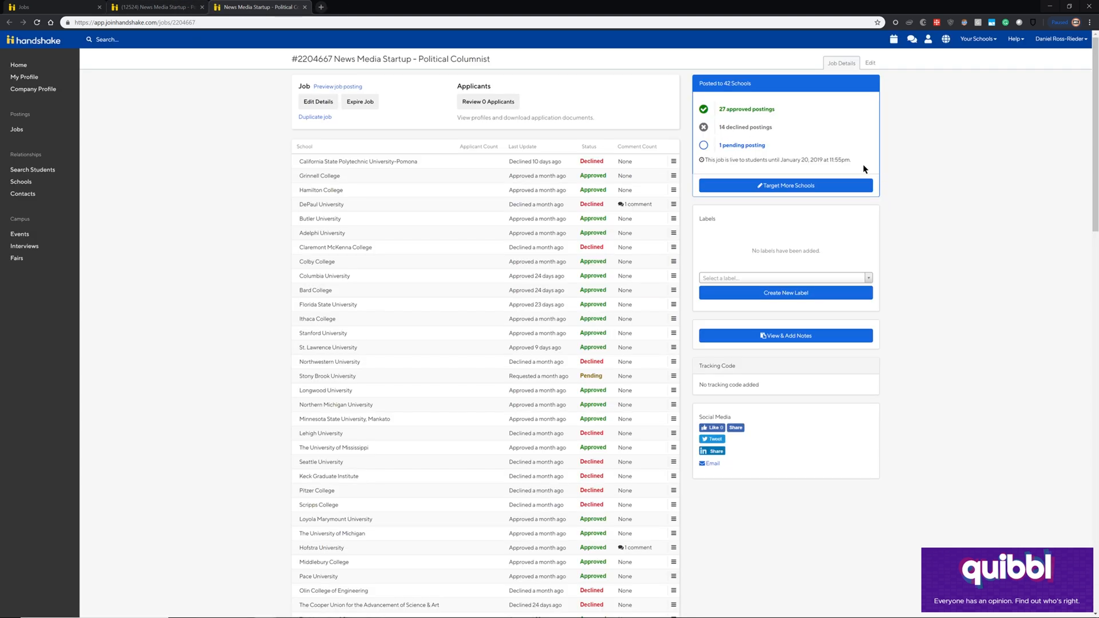
{"action": "left_click_drag", "start_coordinate": [857, 162], "coordinate": [708, 169]}
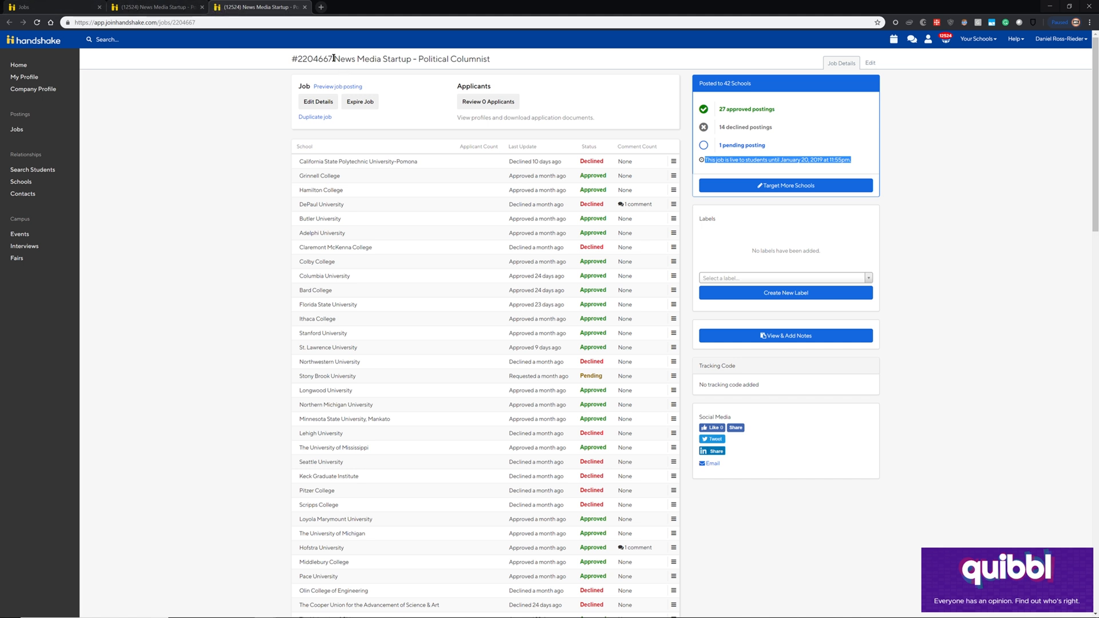
{"action": "left_click_drag", "start_coordinate": [335, 59], "coordinate": [295, 59]}
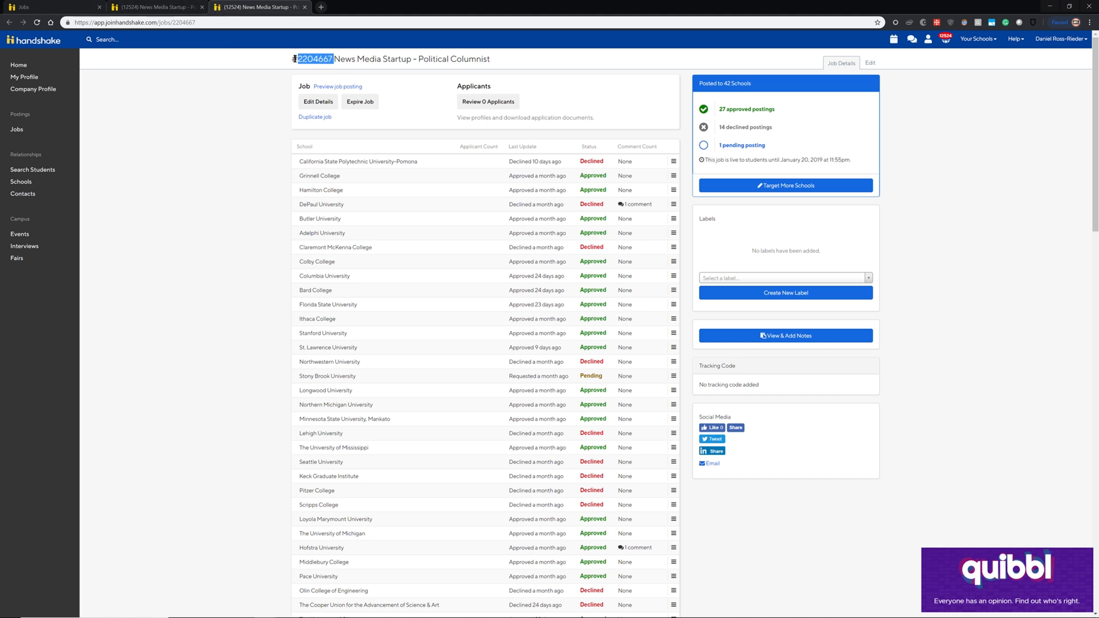
- Revisit the political columnist jobs list, then recheck the live-until date on the topmost posting's details page
{"action": "left_click", "coordinate": [48, 6]}
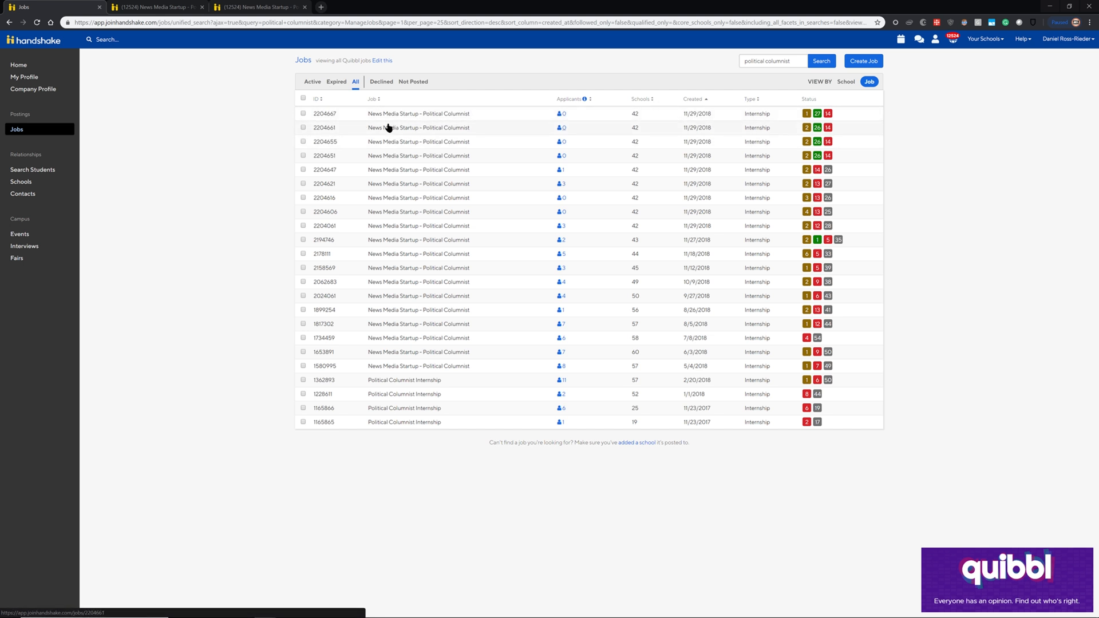
{"action": "left_click", "coordinate": [258, 7]}
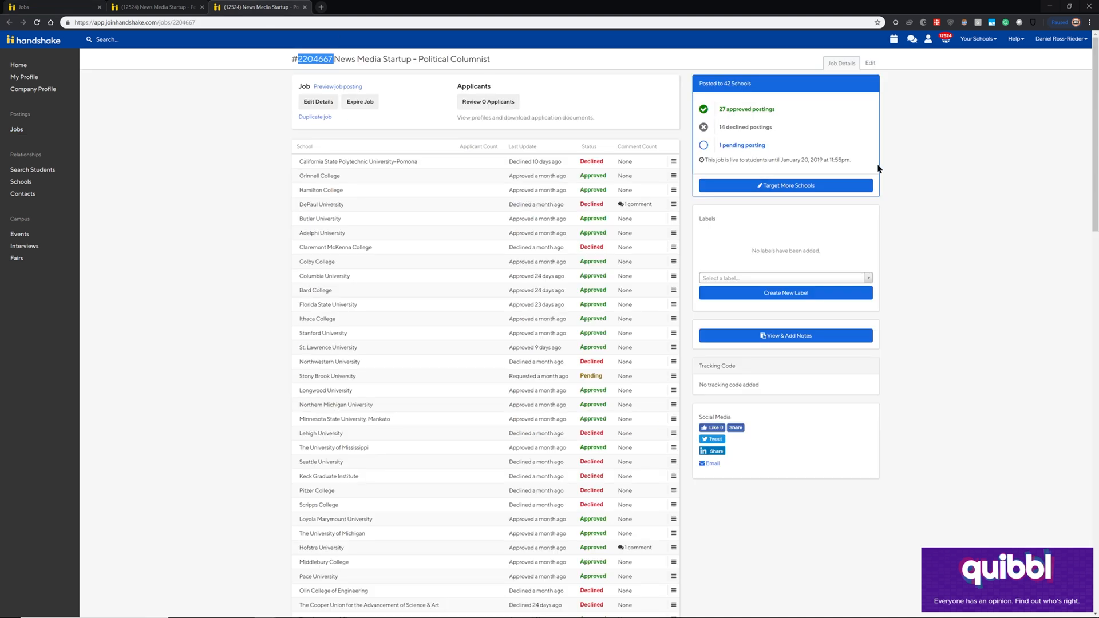
{"action": "left_click_drag", "start_coordinate": [869, 162], "coordinate": [707, 167]}
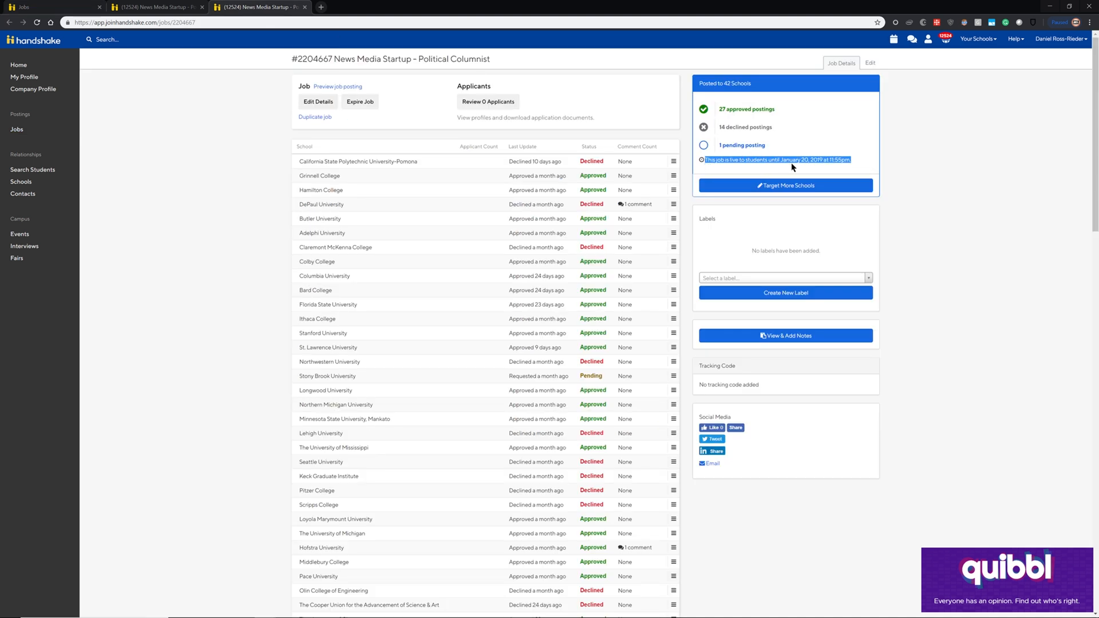
{"action": "left_click", "coordinate": [817, 160]}
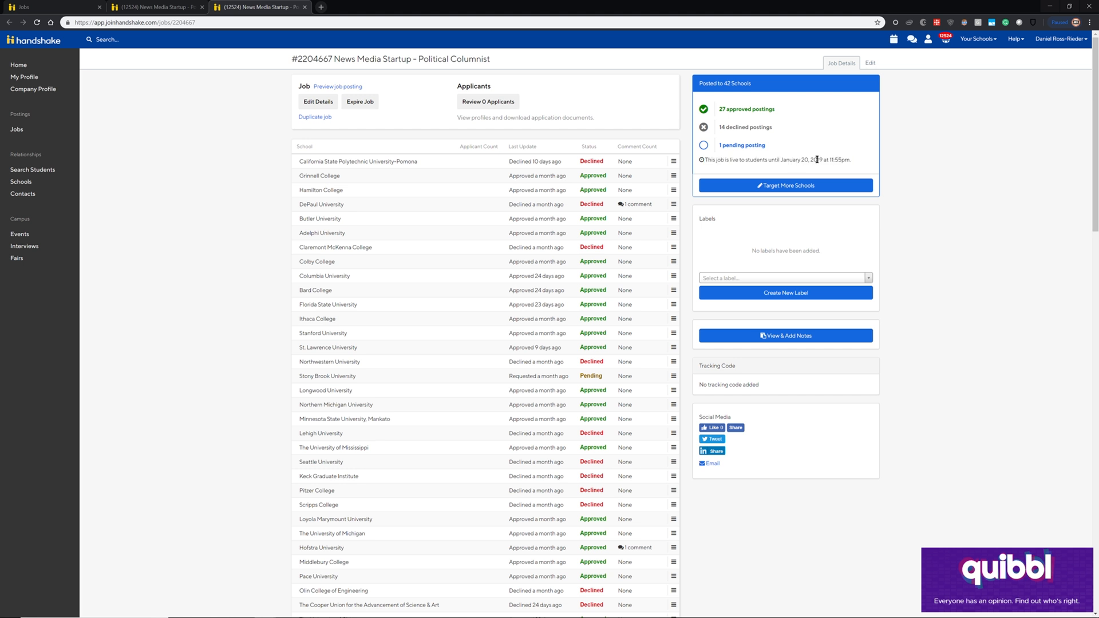